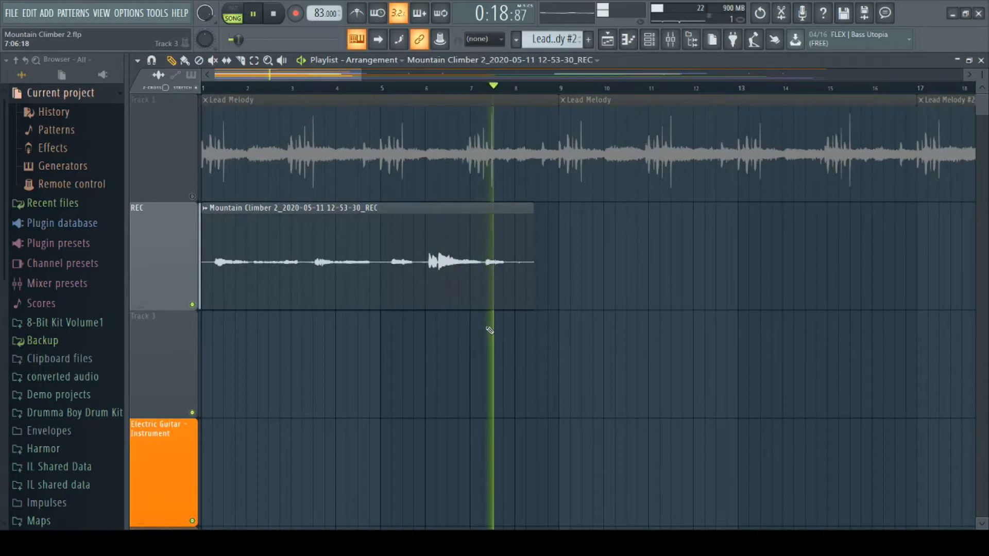
- Stop playback, route the newest recorded audio channel to mixer track 17, and load Fruity Chorus in its first effect slot
key(space)
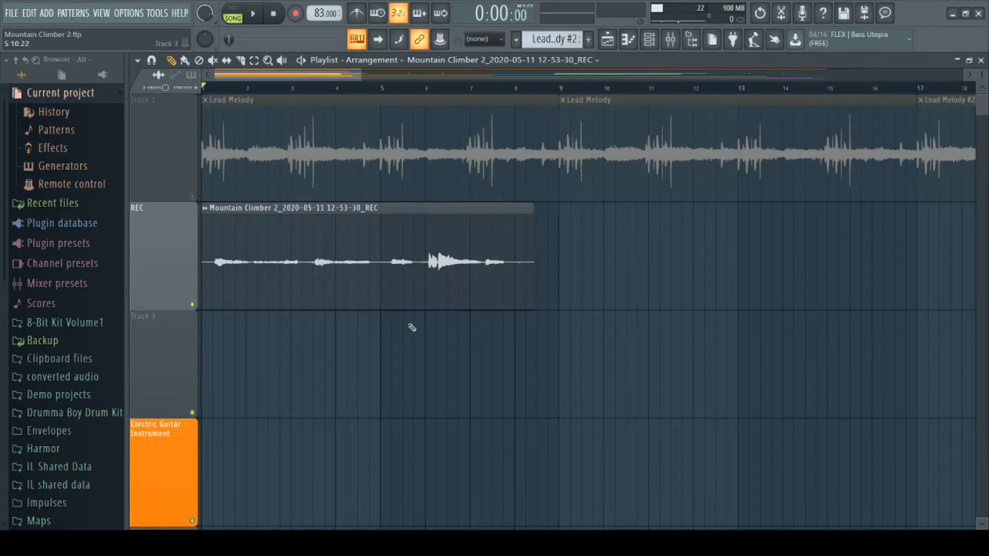
drag(426, 336, 423, 361)
key(F6)
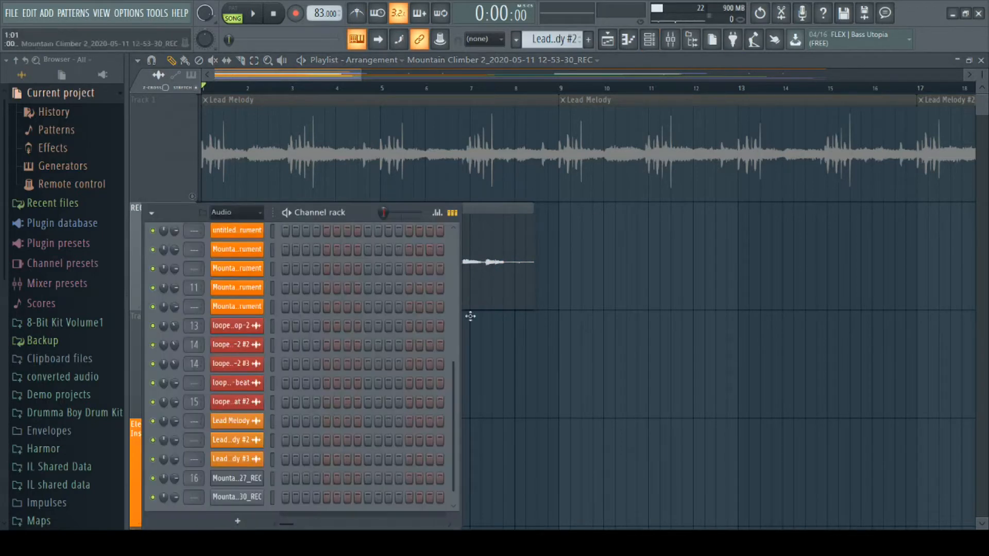
click(270, 498)
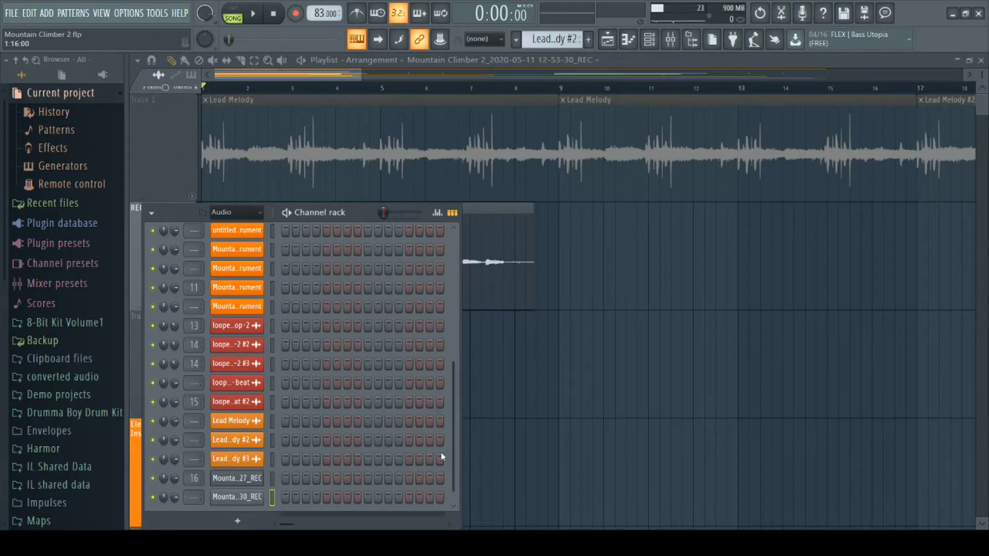
key(F9)
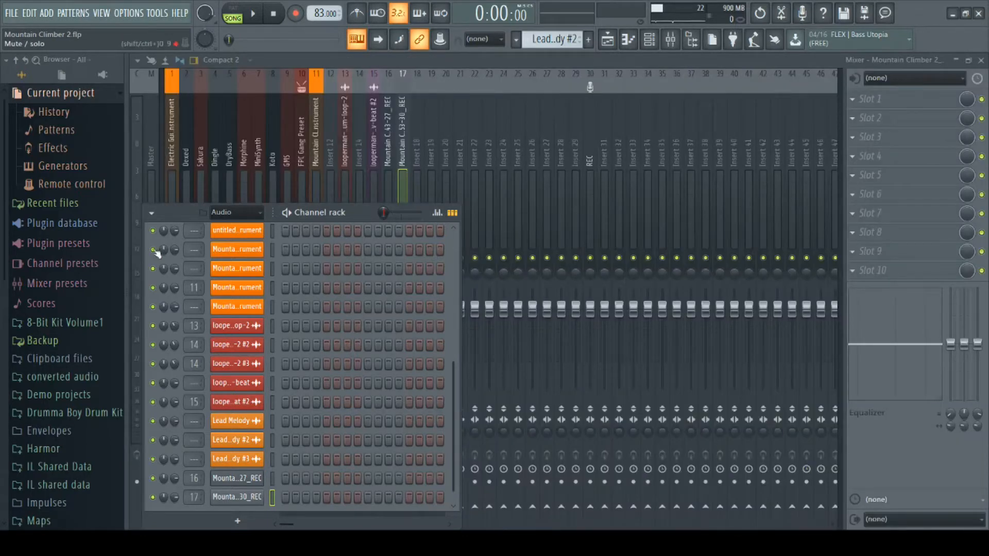
click(403, 107)
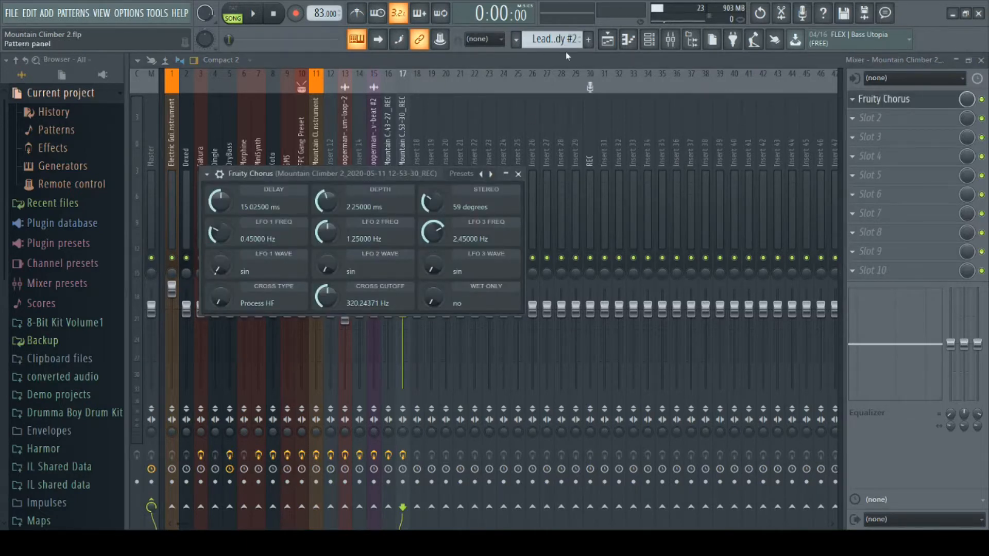
- Play the recording in the playlist, and loop playback over the full length of the recorded clip from bar 1
click(608, 39)
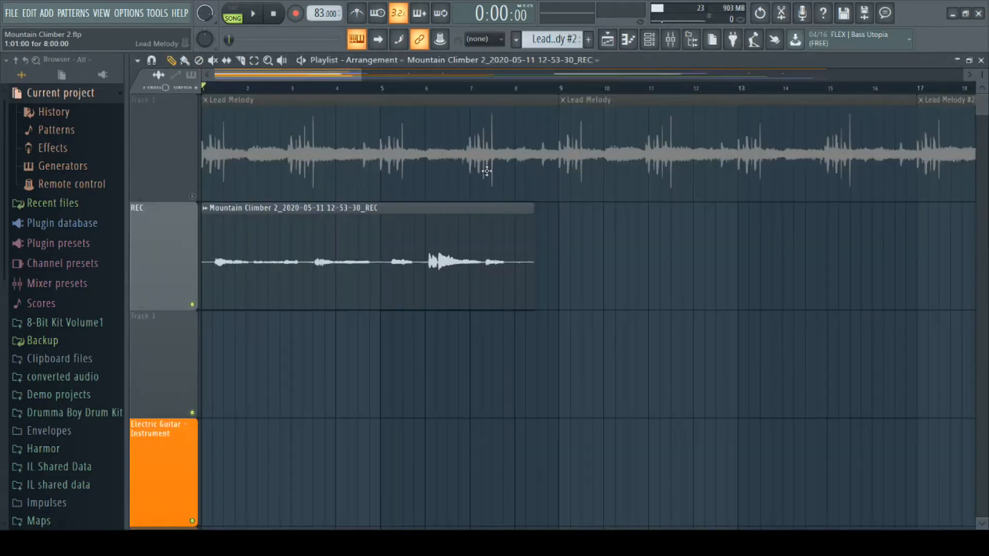
key(space)
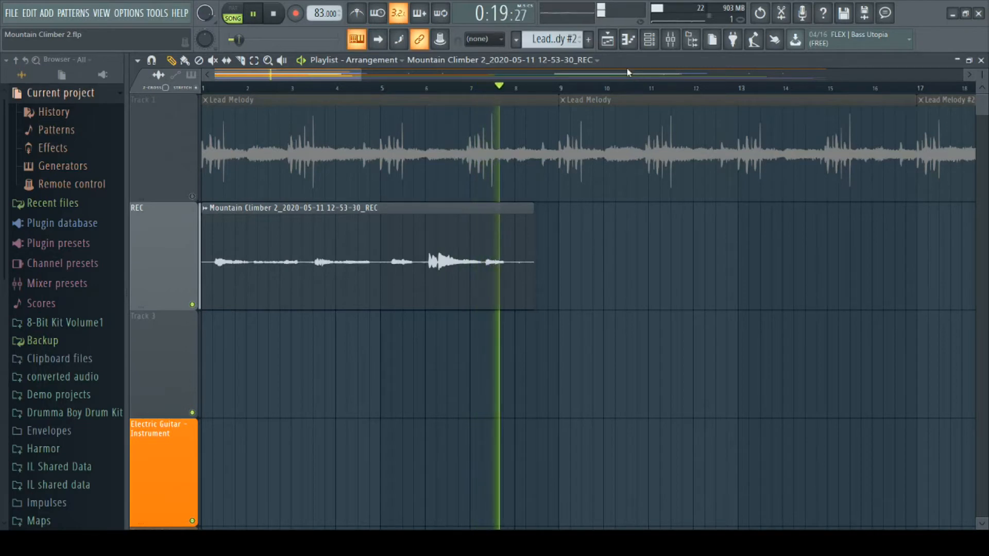
key(space)
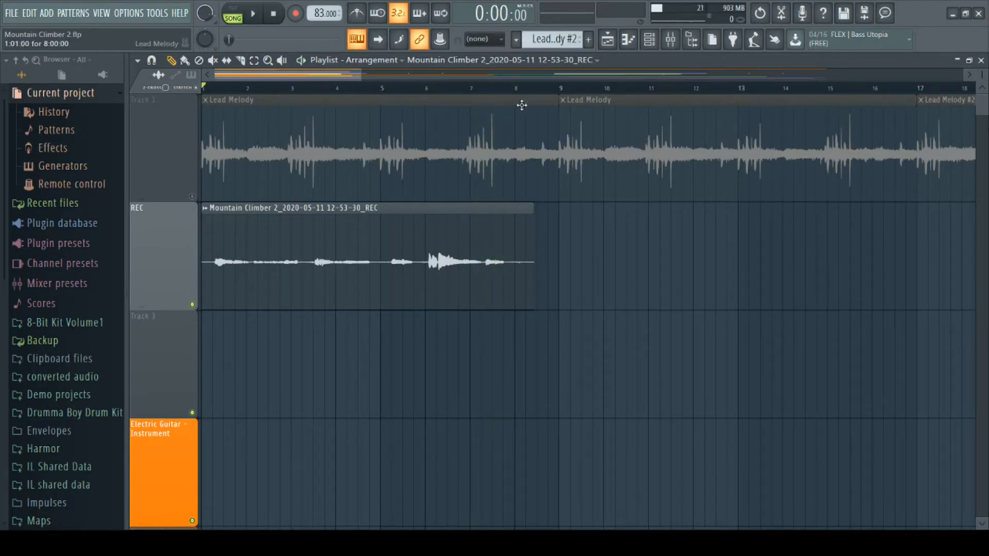
drag(538, 90, 204, 88)
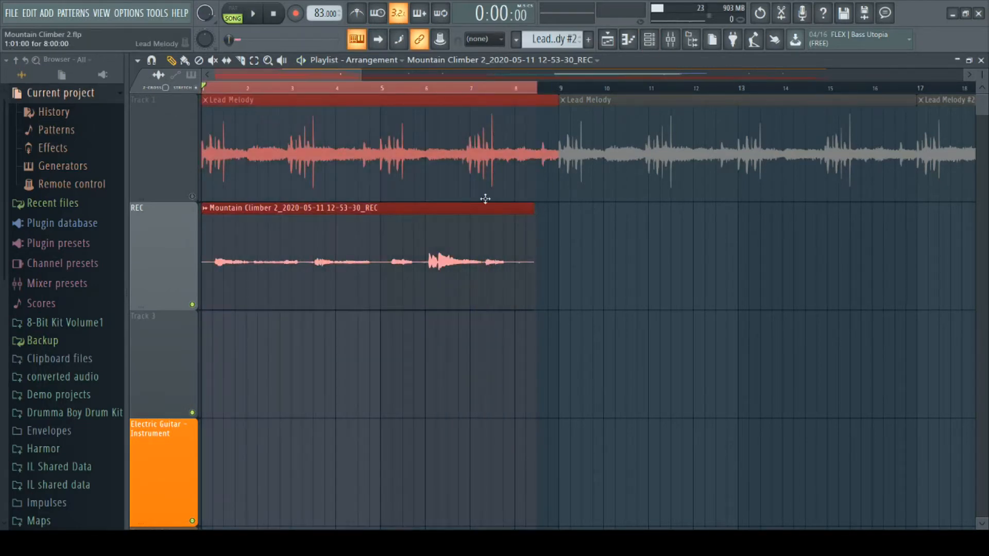
key(space)
- Set the recording's Fruity Chorus to depth 2.573 ms, delay 9.29238 ms, stereo 89 degrees, LFO 3 wave sin^3 and cross type Process LF
click(670, 39)
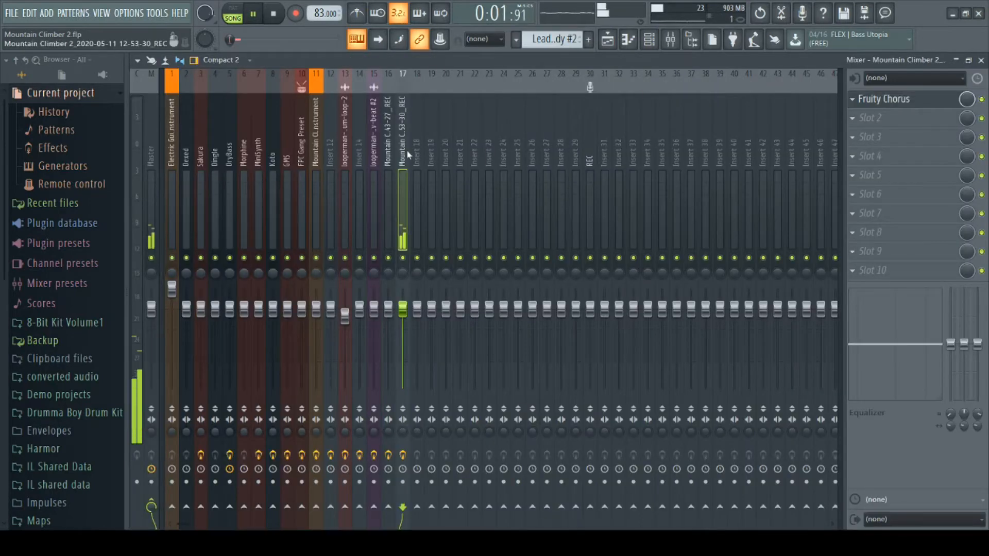
click(876, 101)
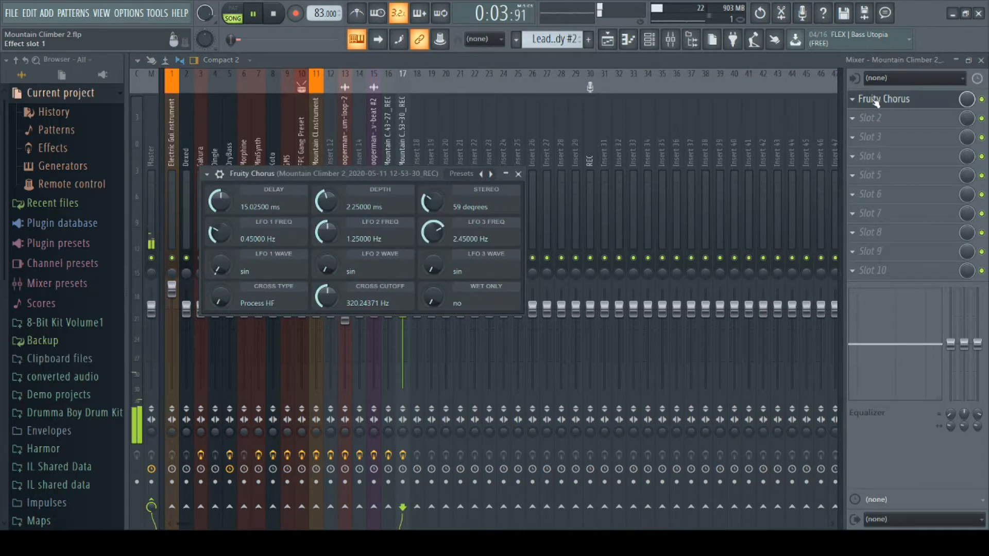
click(216, 273)
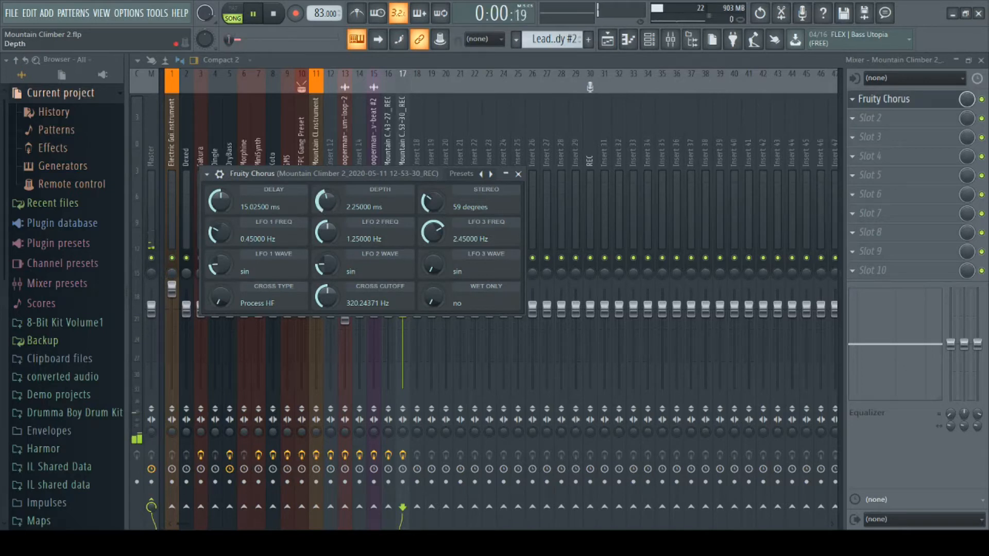
drag(326, 201, 327, 194)
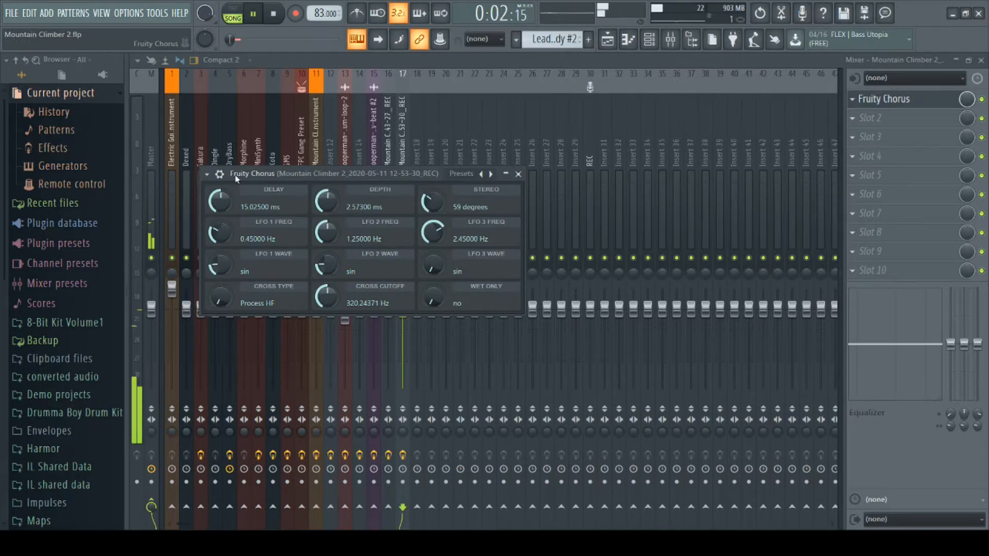
drag(224, 198, 223, 219)
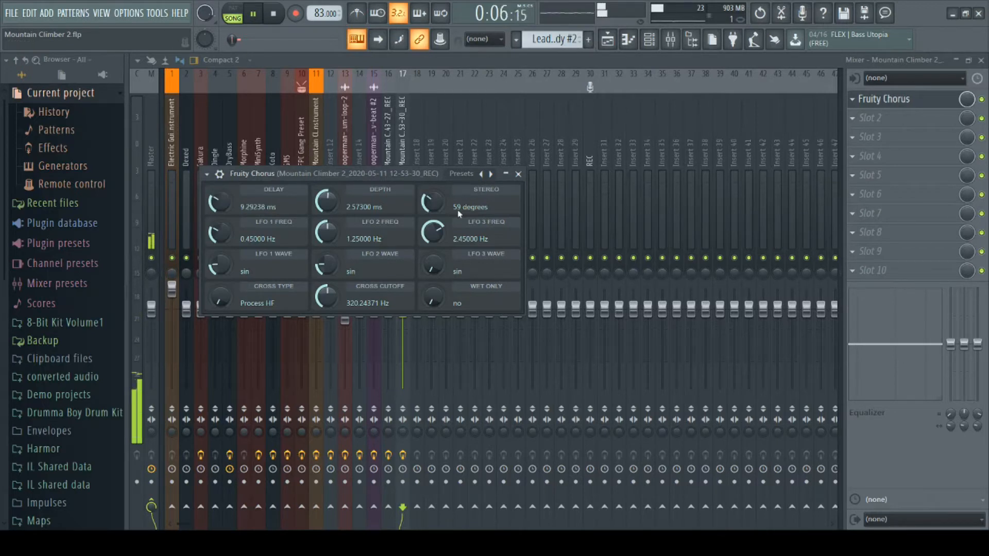
drag(433, 202, 433, 196)
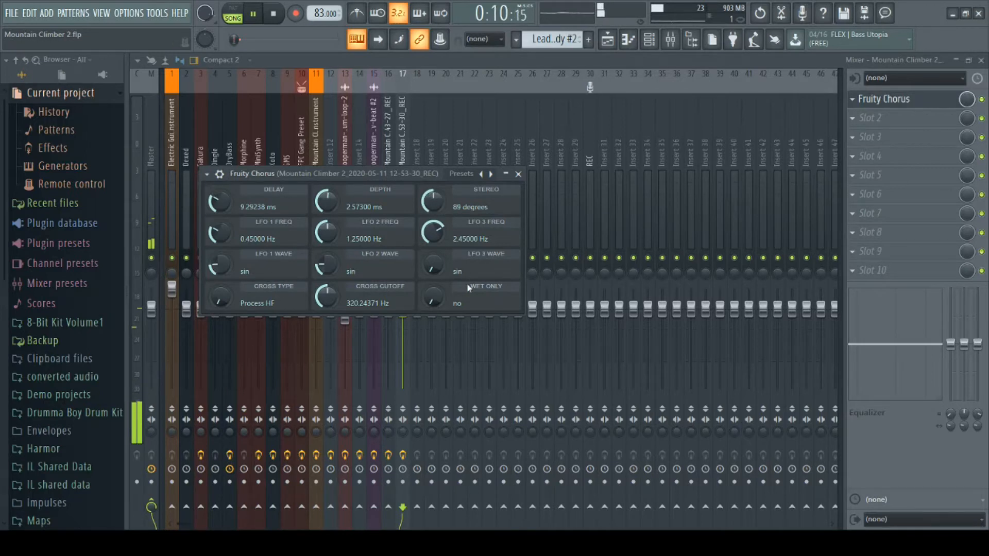
drag(432, 265, 433, 260)
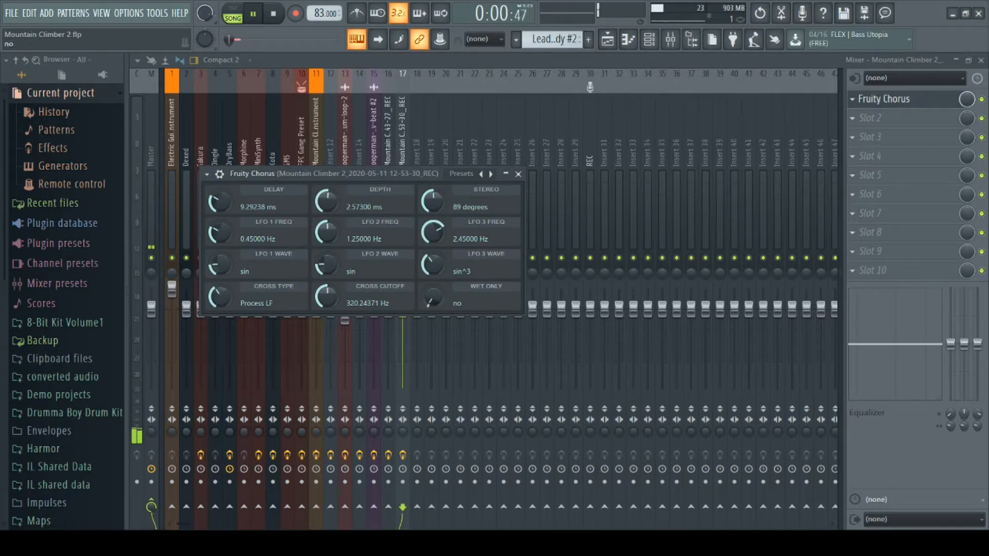
- Try the chorus's wet-only option and cross cutoffs of about 50 Hz and 473 Hz, returning to wet-only off and 320.24371 Hz
click(432, 296)
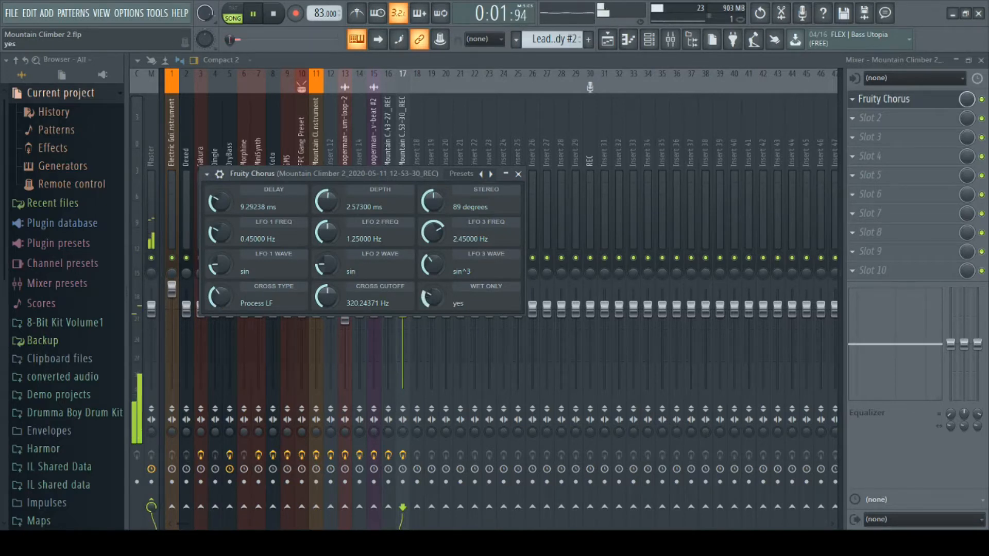
click(432, 296)
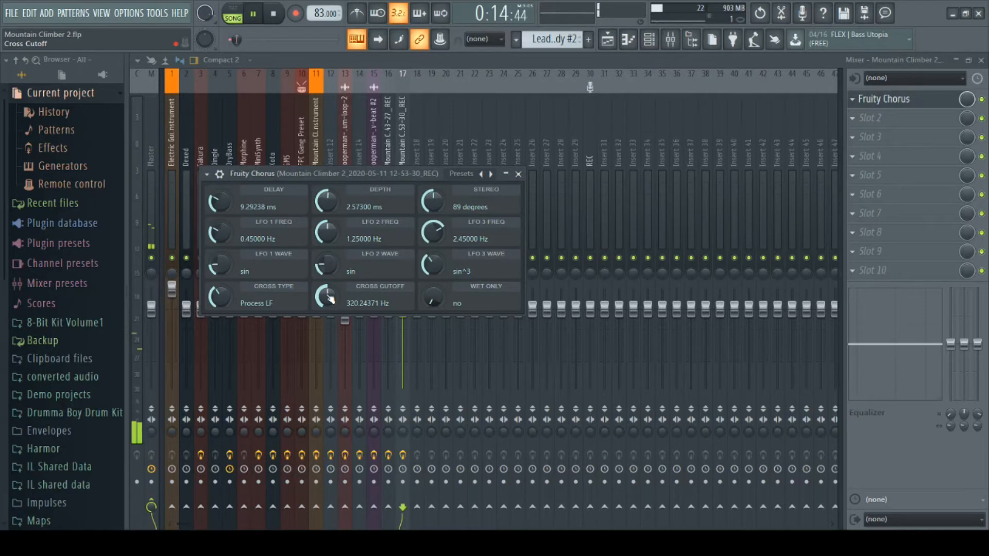
drag(330, 298, 331, 328)
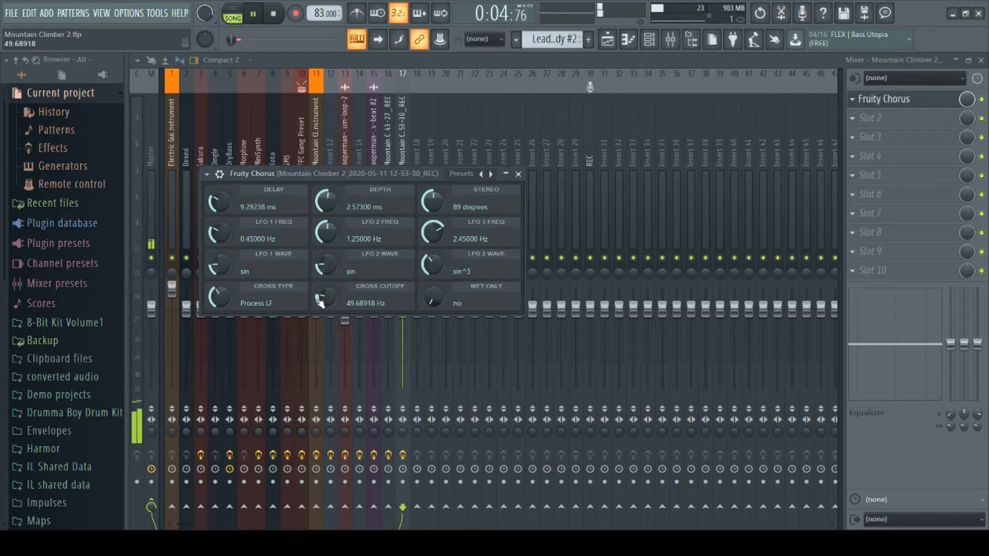
drag(327, 297, 326, 257)
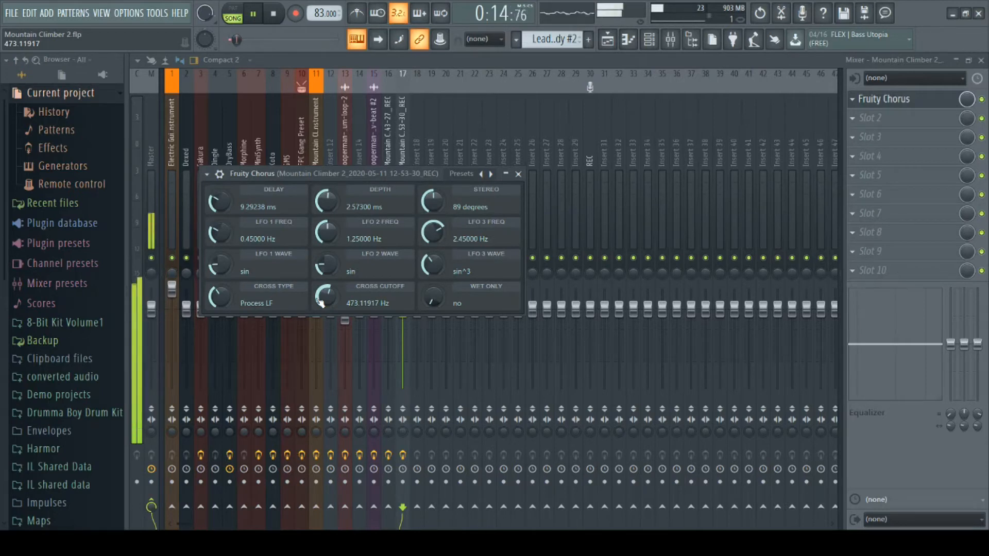
drag(327, 297, 328, 301)
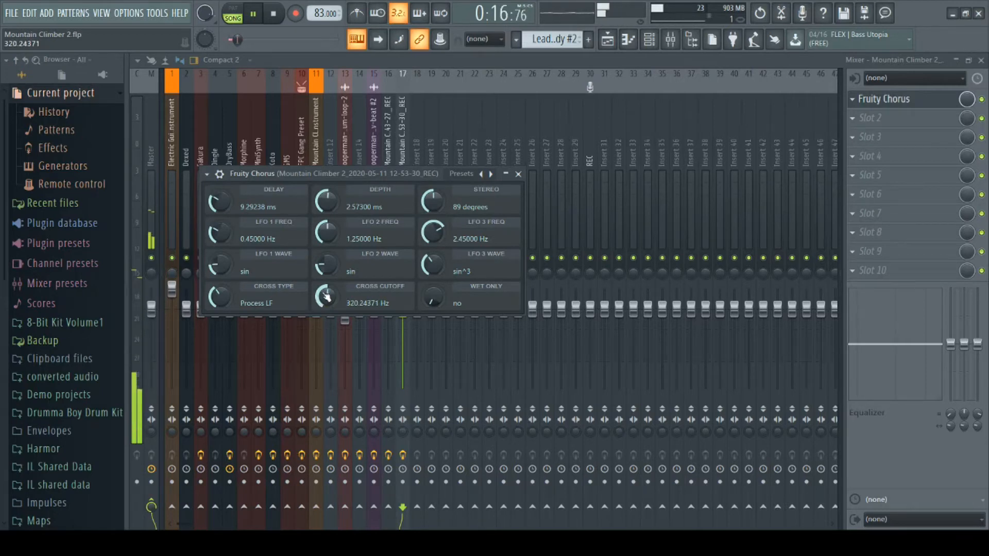
- Set the chorus's LFO frequencies 1, 2 and 3 to 1.44184, 0.57054 and 1.20737 Hz, LFO 1 wave to multi-sin, and delay to 18.53477 ms
drag(327, 232, 326, 237)
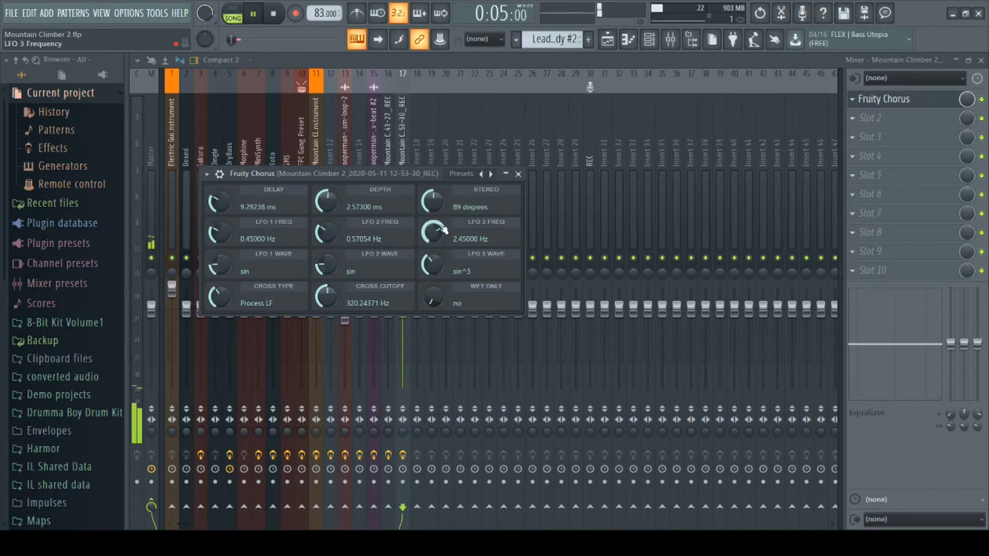
drag(440, 230, 440, 255)
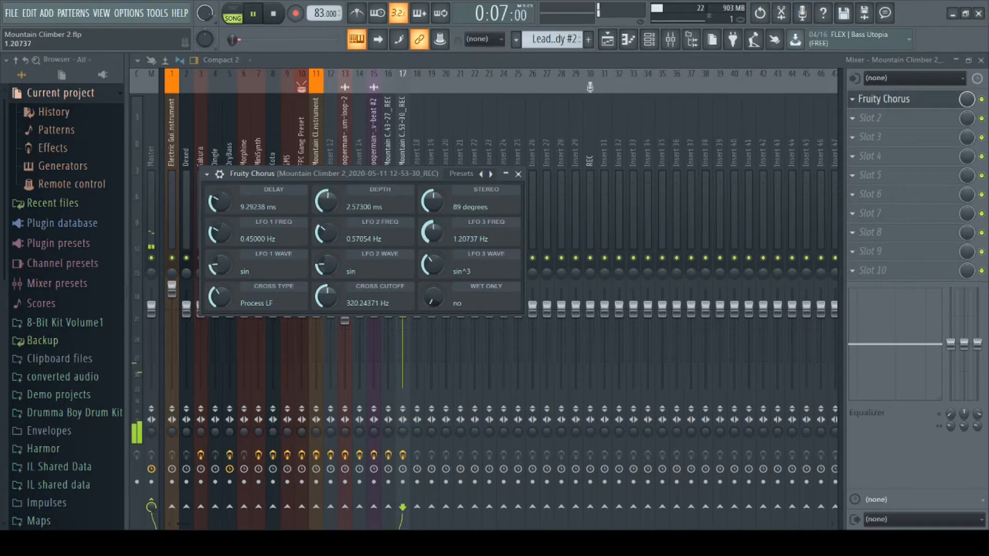
drag(217, 235, 218, 214)
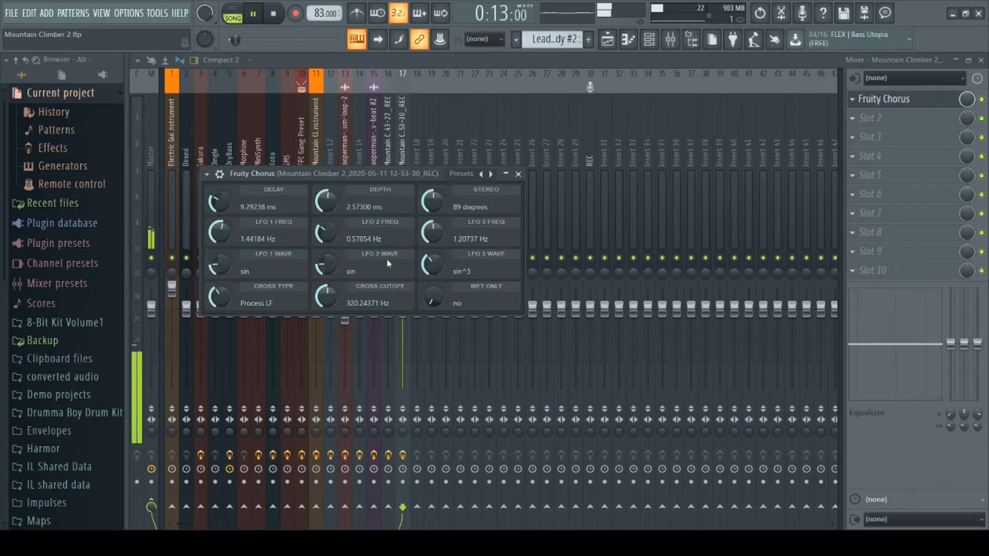
scroll(220, 271, up, 1)
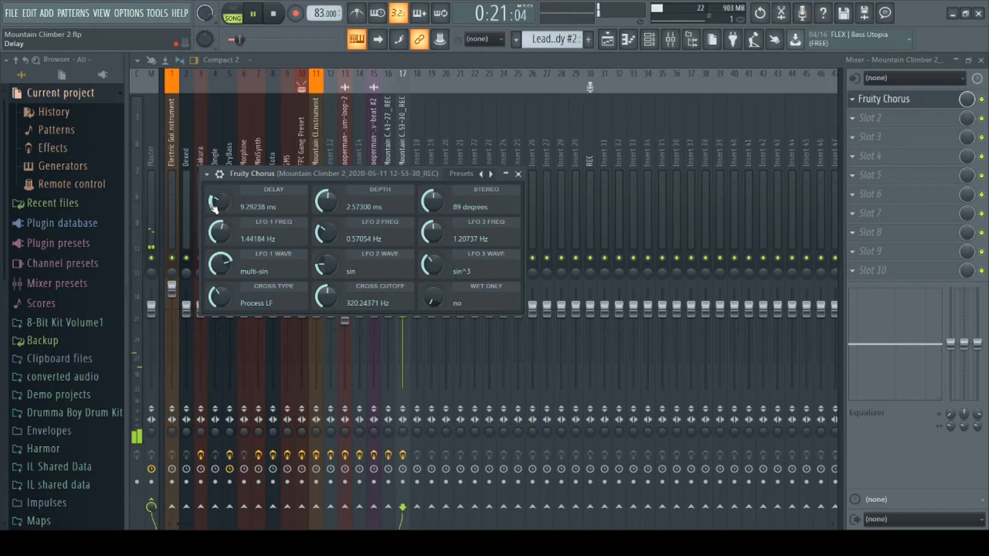
drag(214, 208, 213, 177)
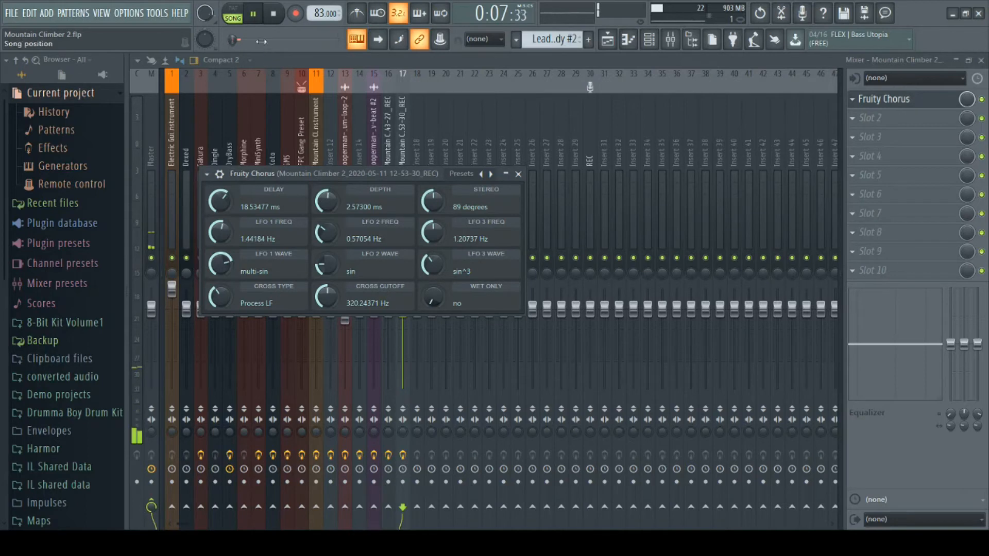
- Create an automation clip for the Fruity Chorus mix level and bring it into view in the playlist
click(970, 101)
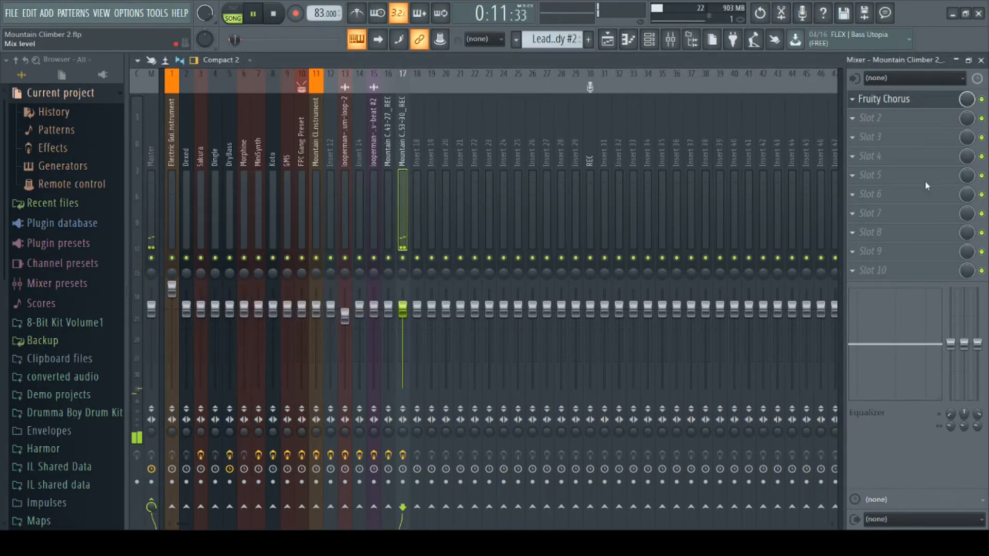
click(619, 42)
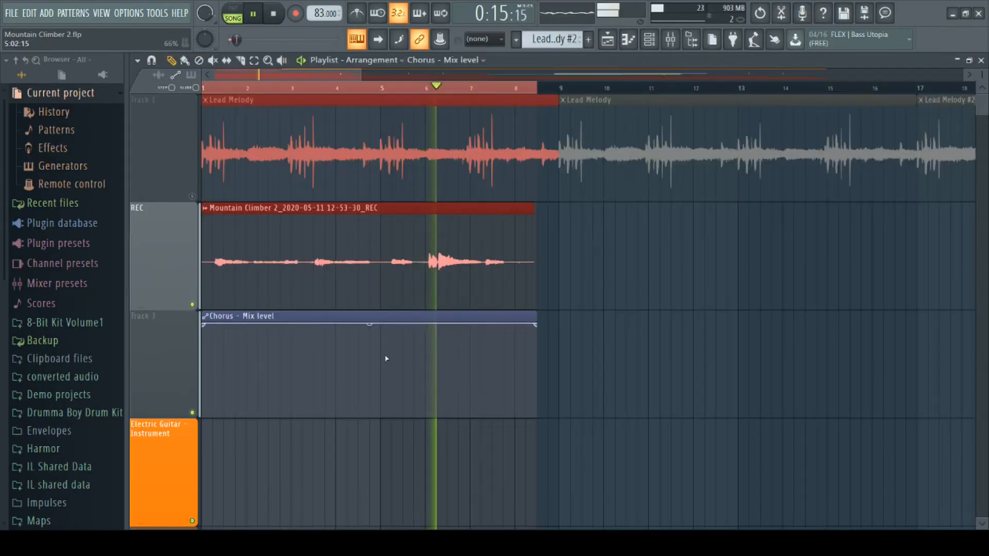
drag(443, 353, 462, 351)
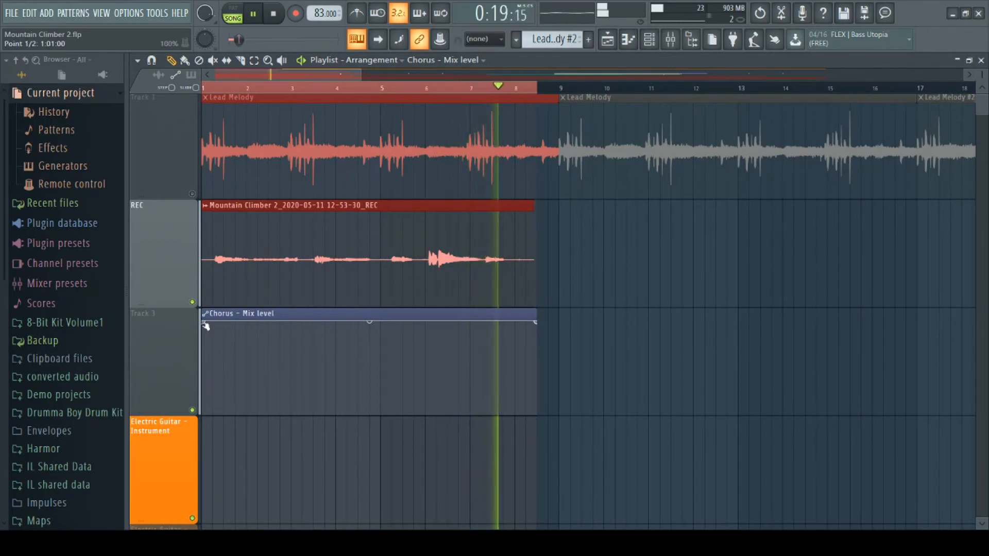
- Shape the chorus mix automation to hold 0% from the start until just before bar 6 and jump to 100% there
drag(204, 323, 202, 414)
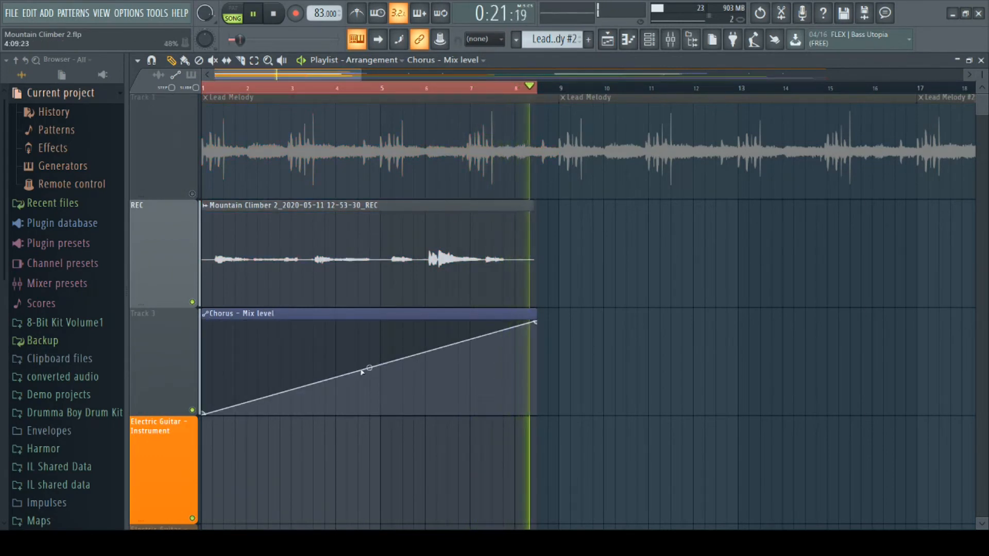
right_click(460, 387)
drag(460, 388, 468, 478)
drag(466, 415, 428, 429)
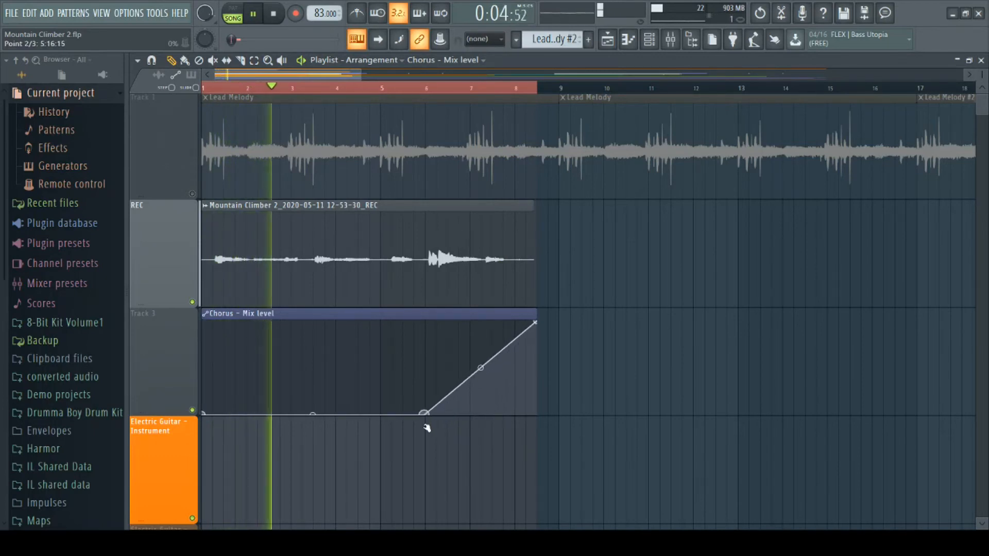
right_click(431, 323)
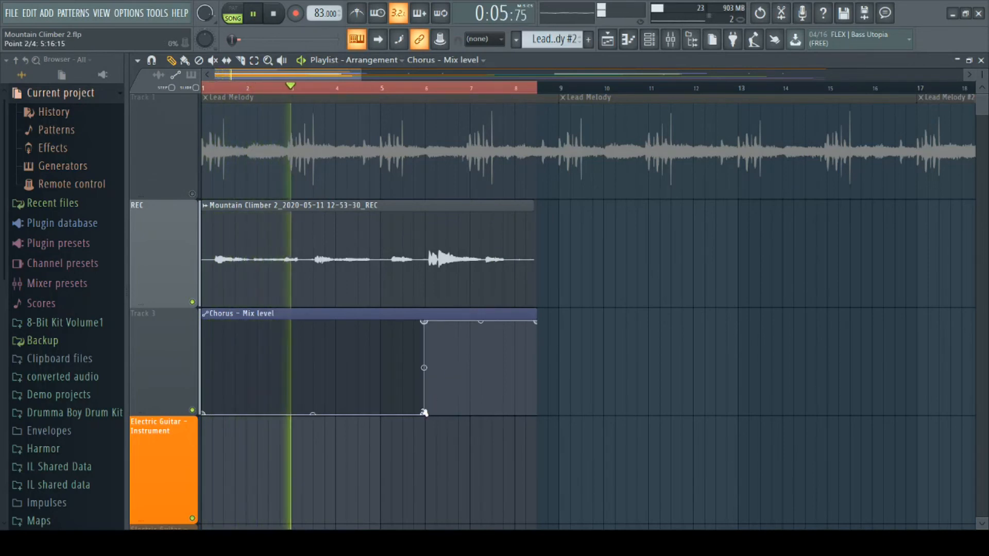
- Try a gradual rise in the chorus mix automation, first through a raised midpoint and instead as a smooth curve up to bar 6
drag(424, 414, 403, 377)
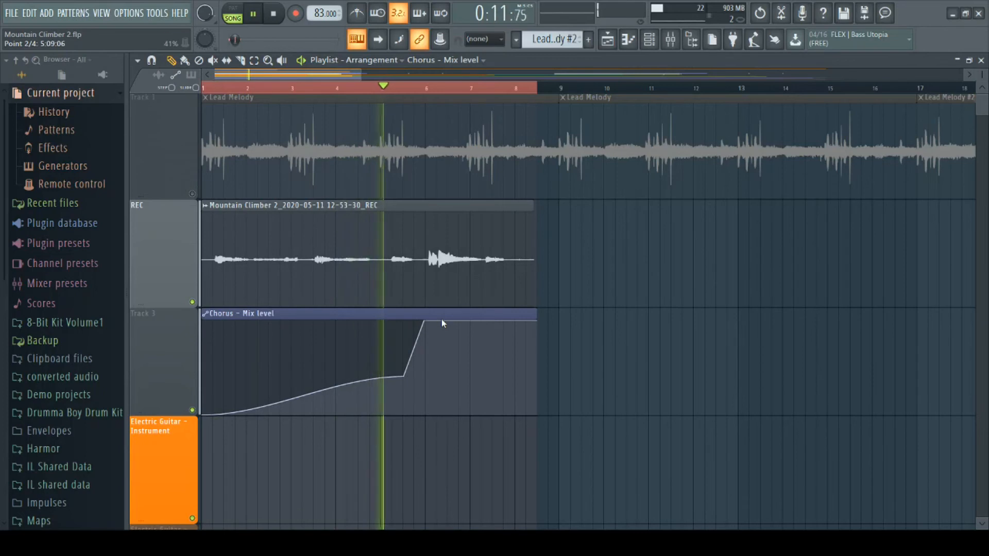
key(ctrl+z)
drag(312, 368, 314, 399)
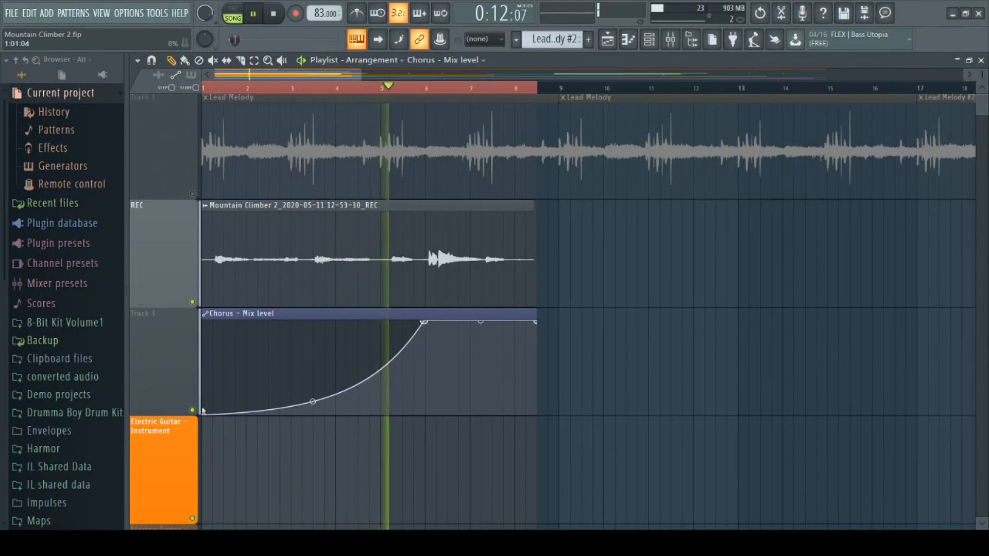
- Raise the mix automation's starting level and add a low point just before bar 6, so the chorus dips slightly before jumping to full
drag(203, 412, 200, 397)
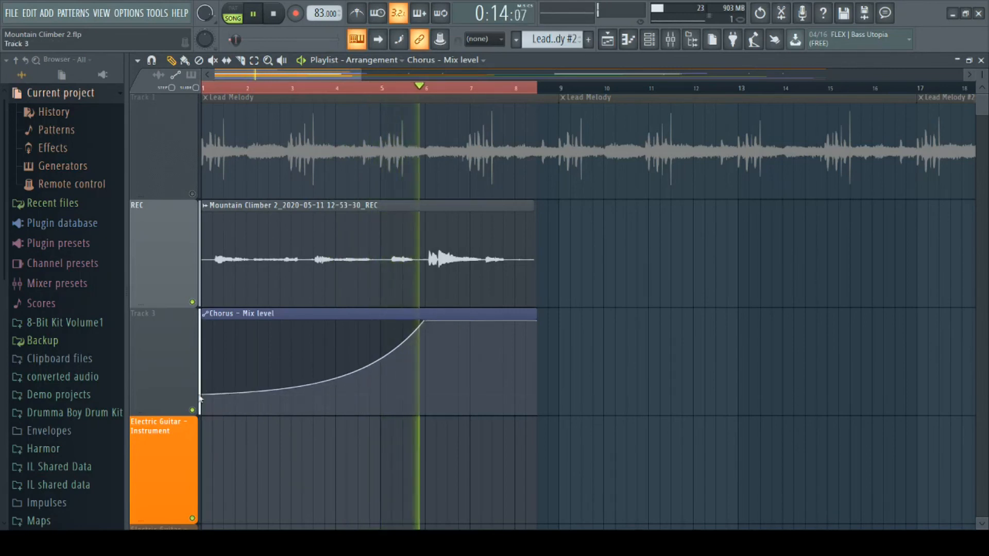
right_click(385, 390)
drag(386, 389, 423, 392)
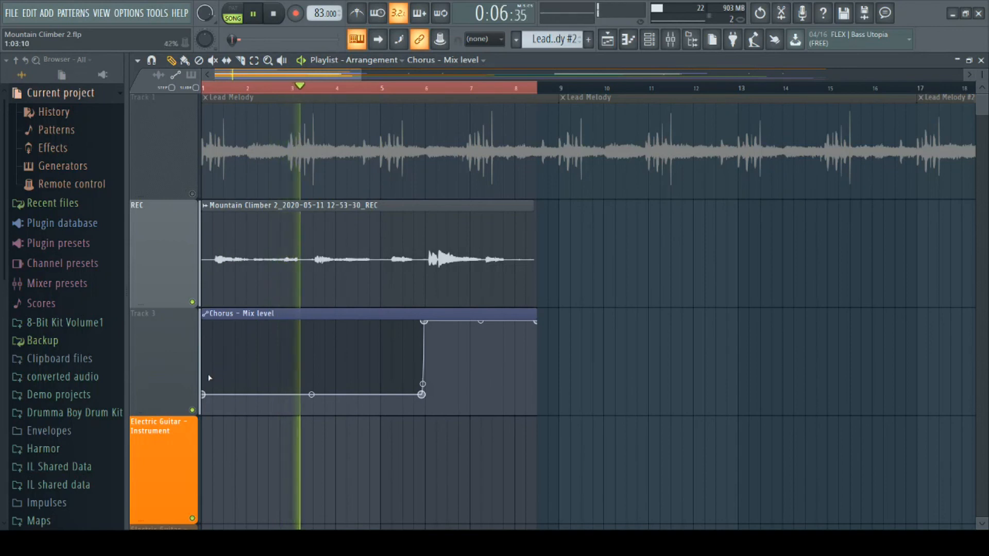
drag(206, 394, 201, 374)
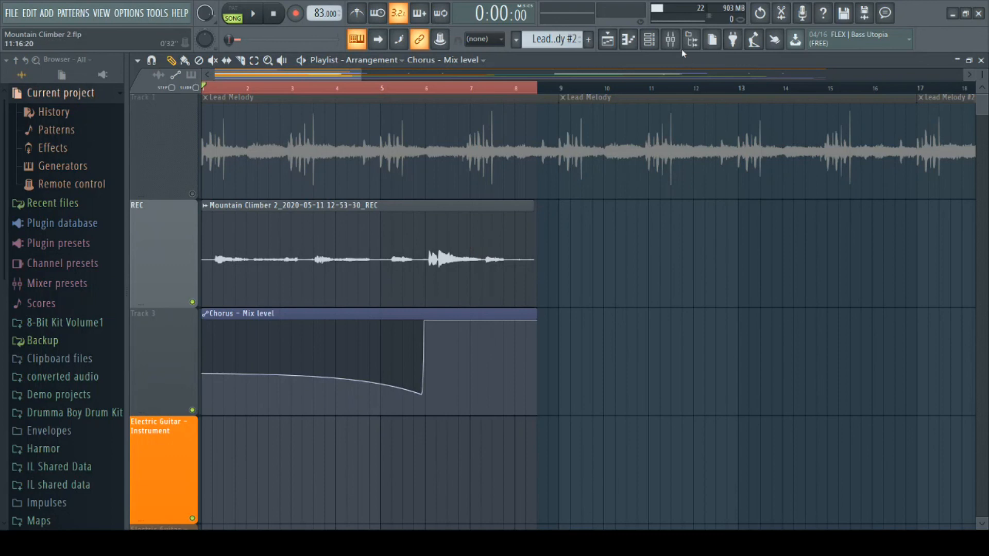
- Open the mixer with the recording track's effect slots showing
click(671, 40)
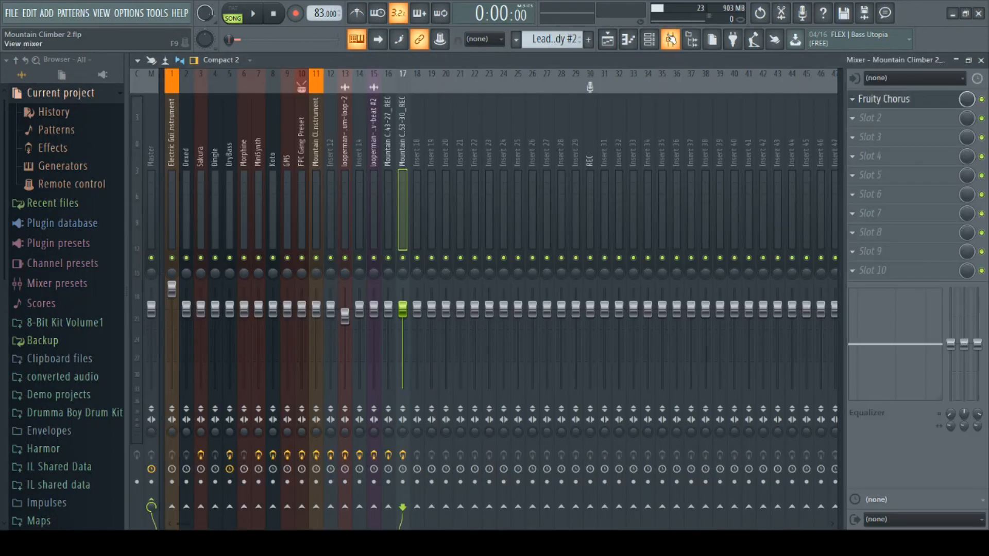